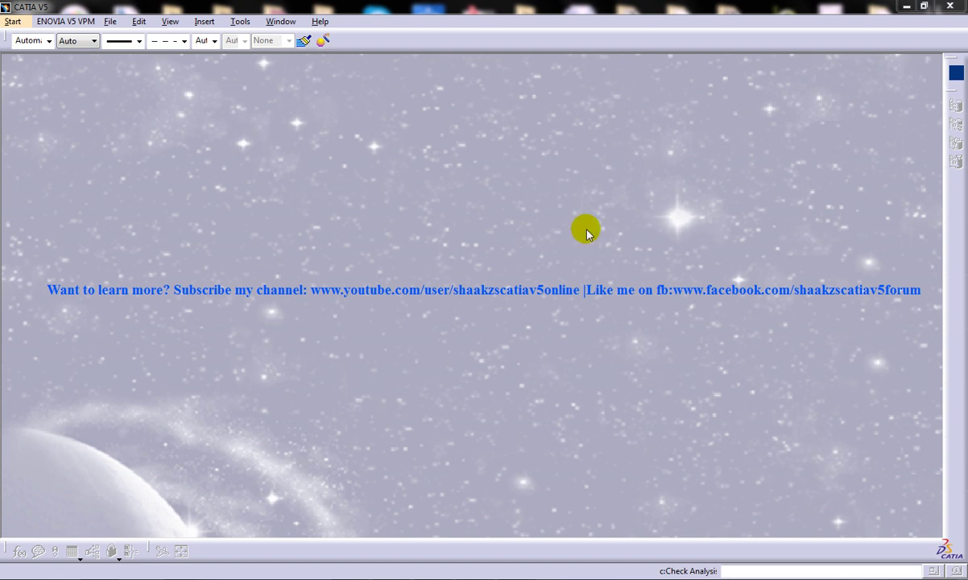
Step: Create a new Part Design part, keeping the default name Part1
{"action": "left_click", "coordinate": [22, 24]}
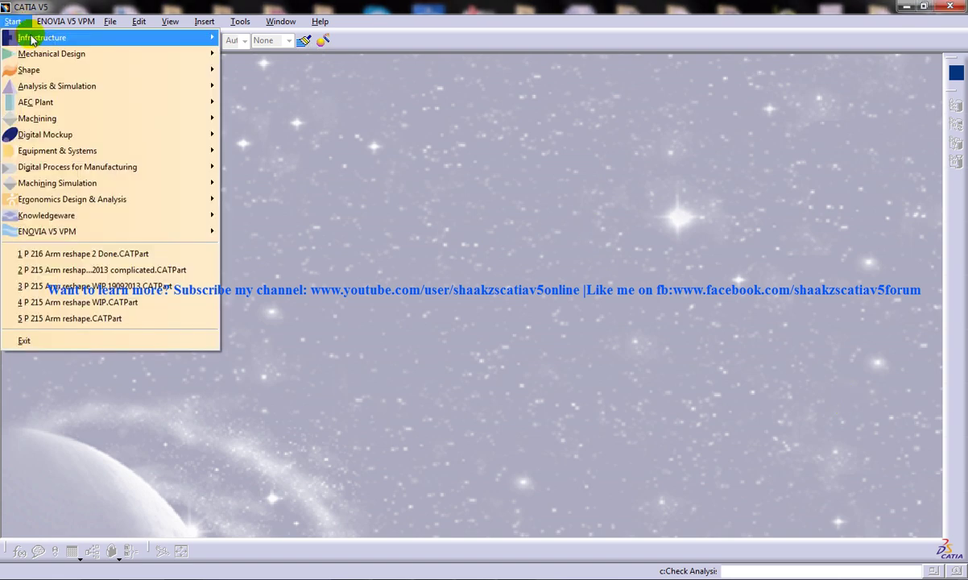
{"action": "left_click", "coordinate": [45, 55]}
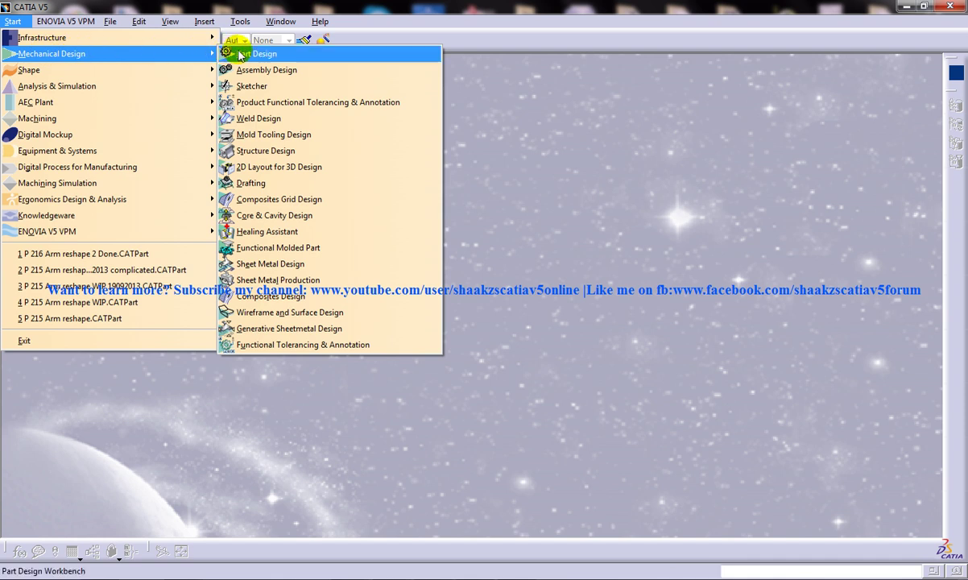
{"action": "left_click", "coordinate": [241, 55]}
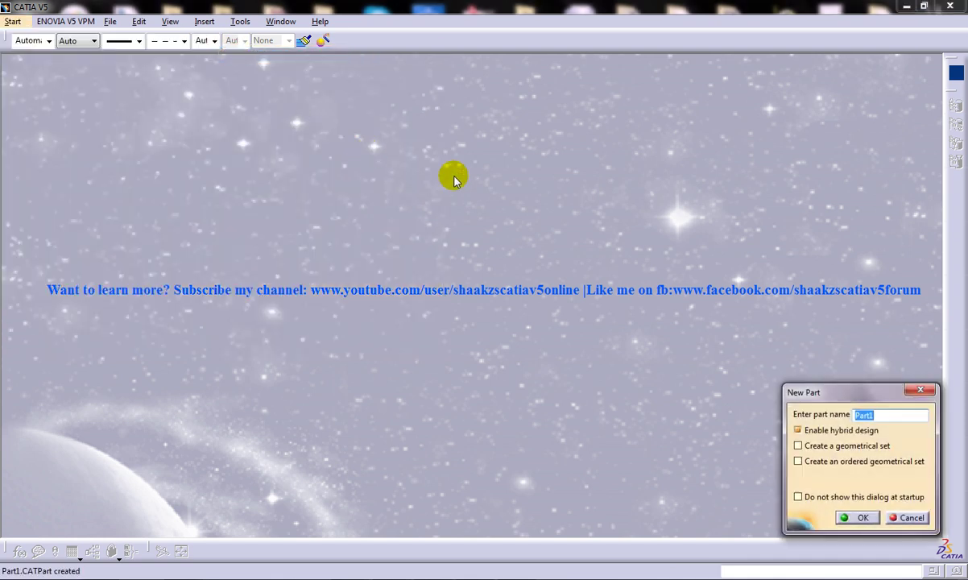
{"action": "left_click", "coordinate": [855, 518]}
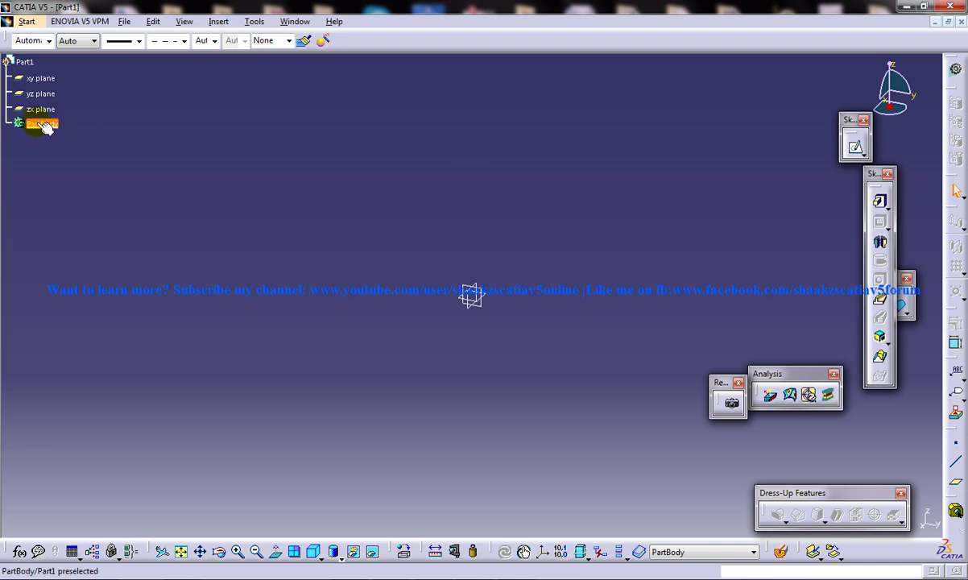
{"action": "left_click", "coordinate": [132, 122]}
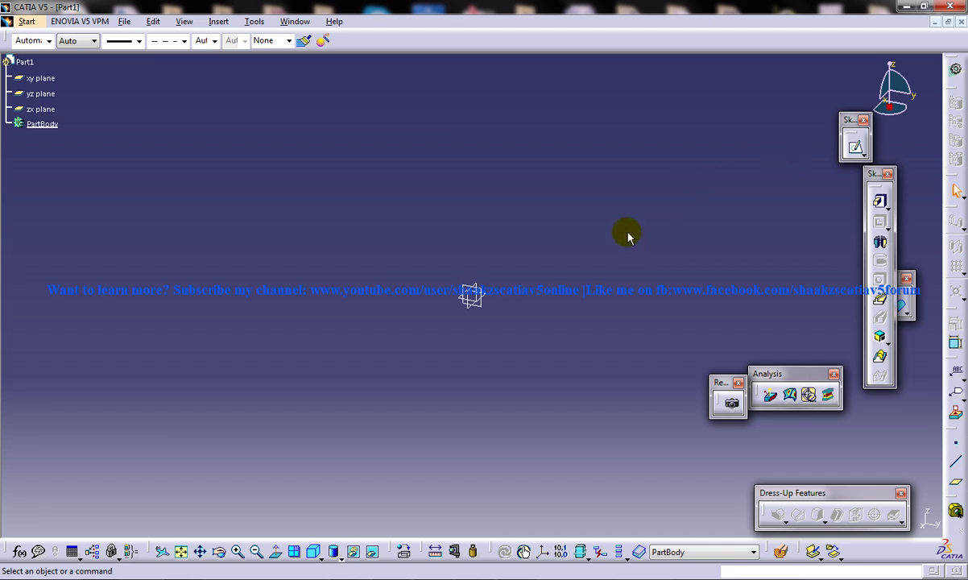
Step: Sketch a rectangle on the yz plane and leave the sketcher
{"action": "left_click", "coordinate": [854, 152]}
{"action": "left_click", "coordinate": [479, 299]}
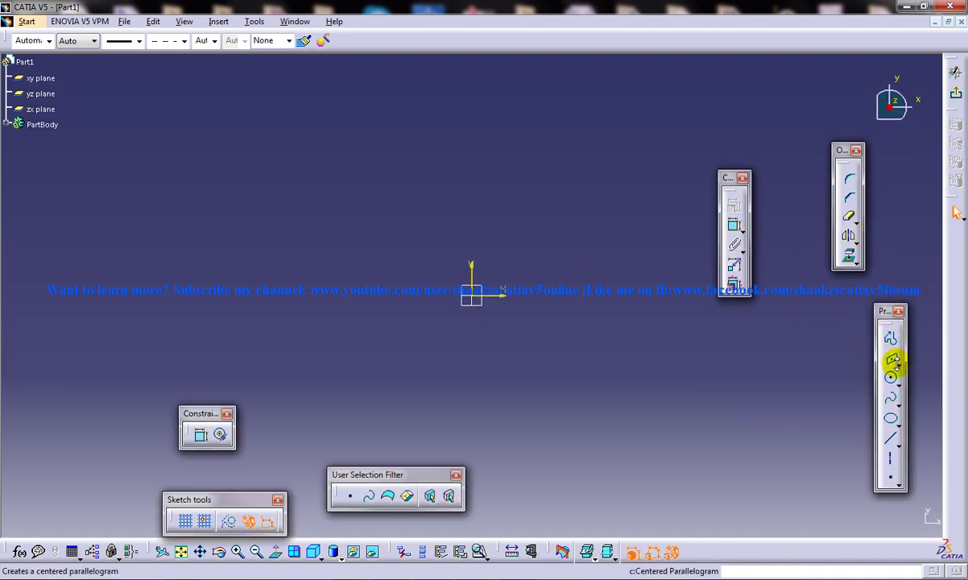
{"action": "left_click", "coordinate": [897, 364]}
{"action": "left_click", "coordinate": [757, 354]}
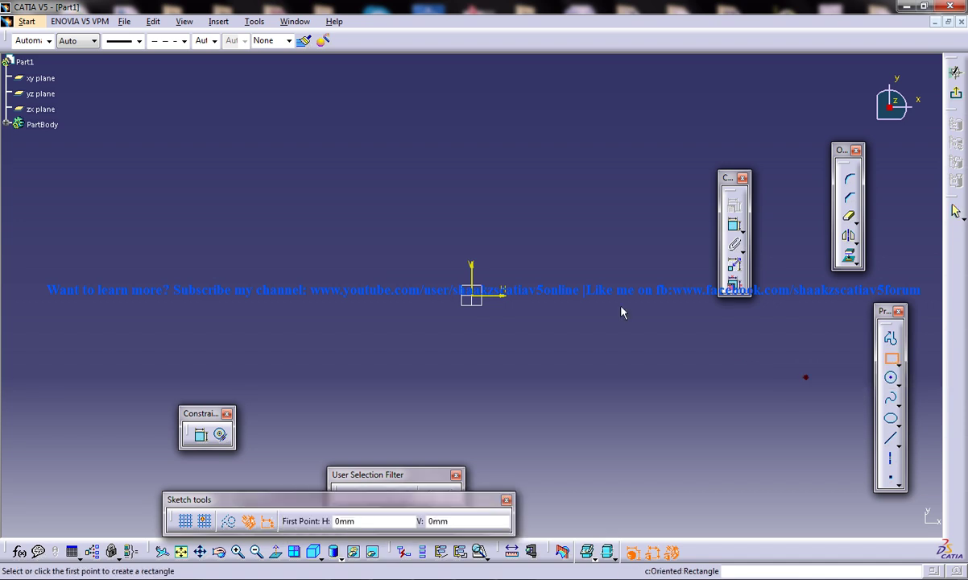
{"action": "left_click", "coordinate": [401, 209]}
{"action": "left_click", "coordinate": [552, 387]}
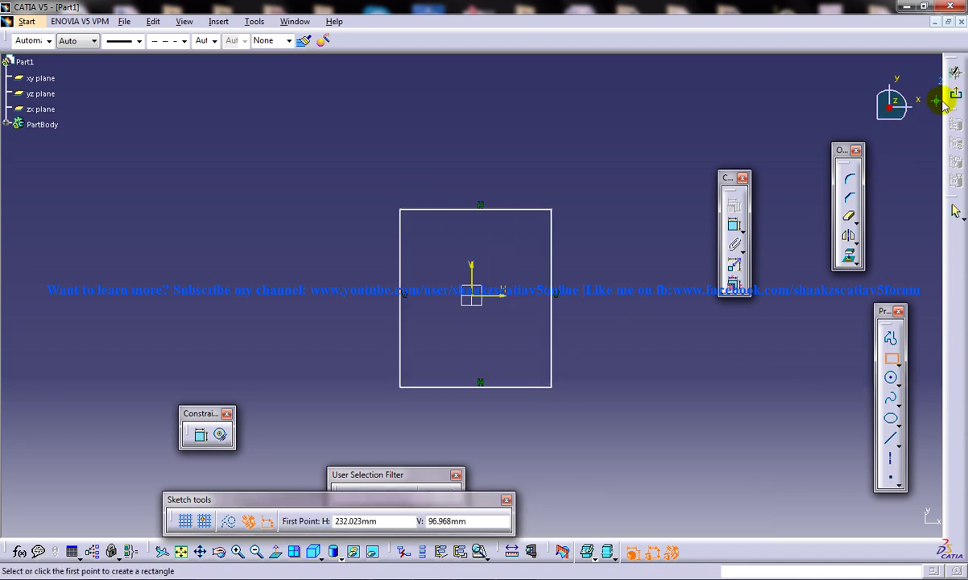
{"action": "left_click", "coordinate": [956, 72]}
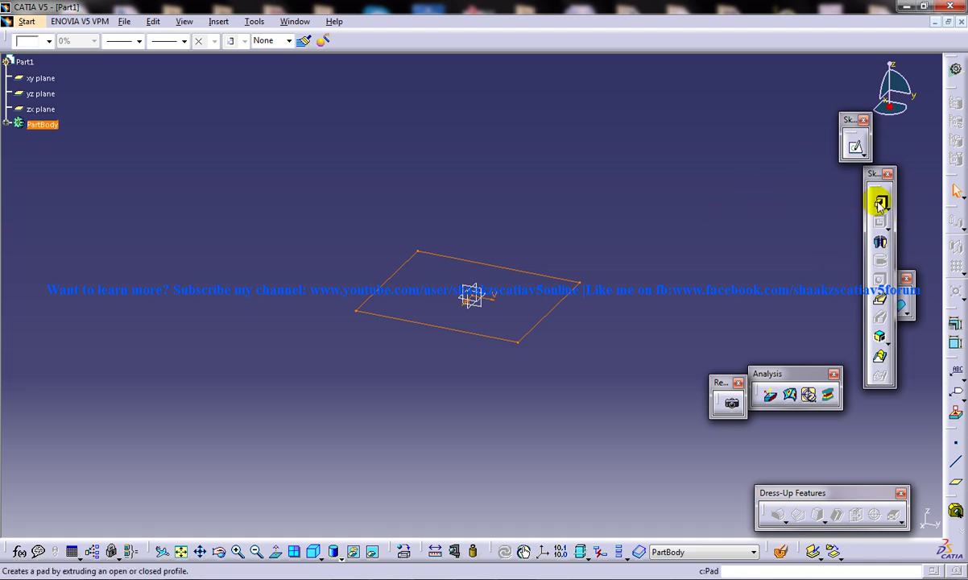
Step: Pad the rectangle to a 40 mm thick block
{"action": "left_click", "coordinate": [879, 201]}
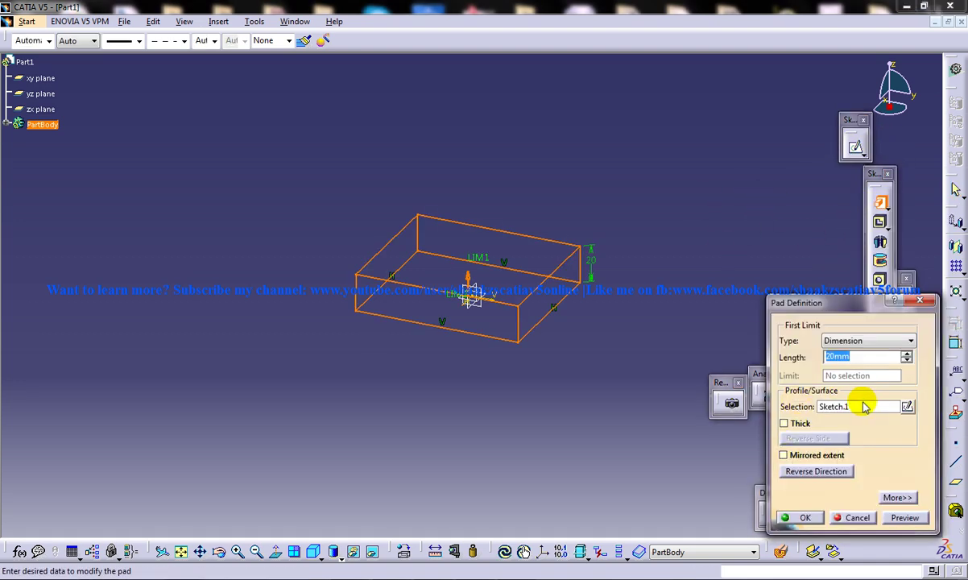
{"action": "type", "text": "40"}
{"action": "left_click", "coordinate": [786, 518]}
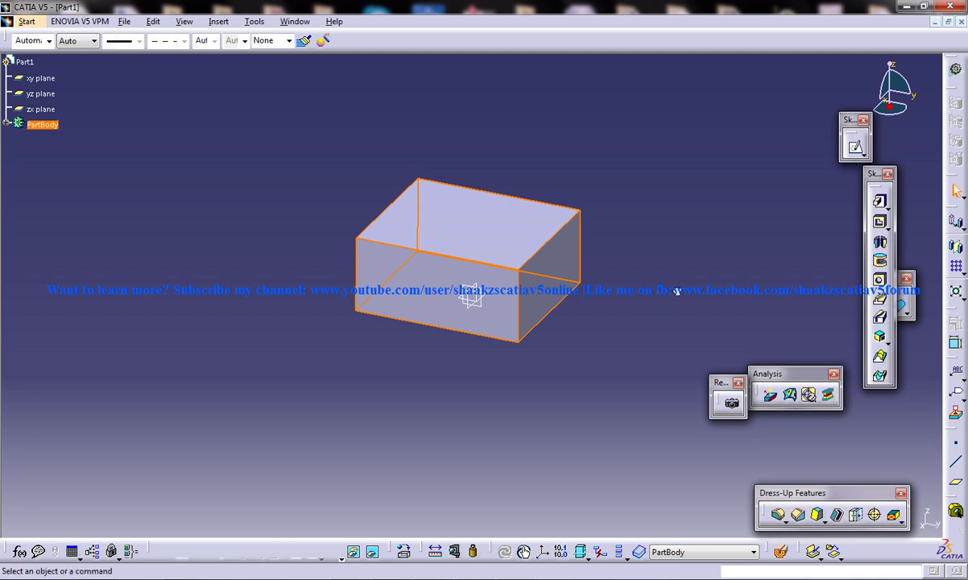
{"action": "middle_click_drag", "start_coordinate": [676, 287], "coordinate": [475, 216]}
{"action": "left_click", "coordinate": [615, 362]}
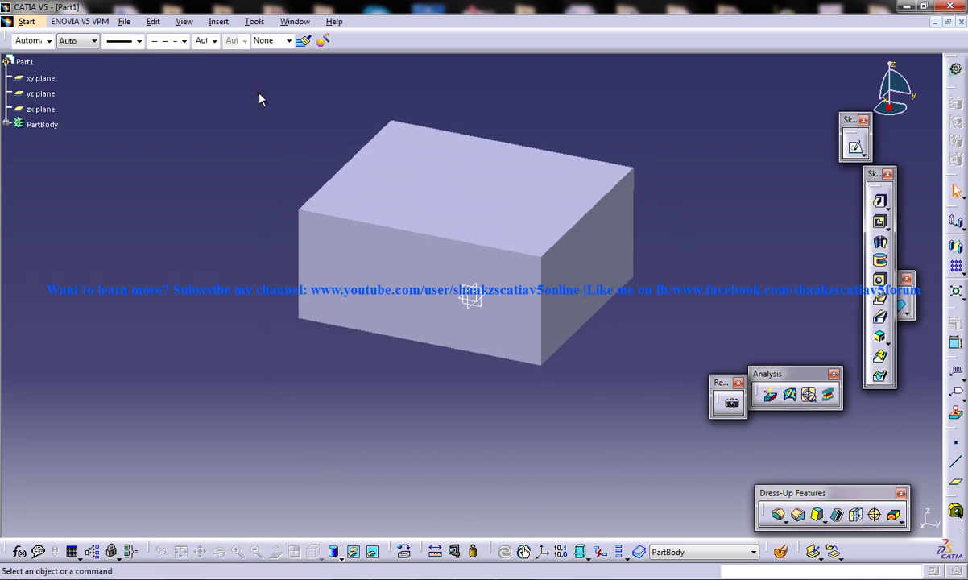
Step: Insert a new body, Body.2, and define it as the in-work object
{"action": "left_click", "coordinate": [186, 24]}
{"action": "mouse_move", "coordinate": [218, 21]}
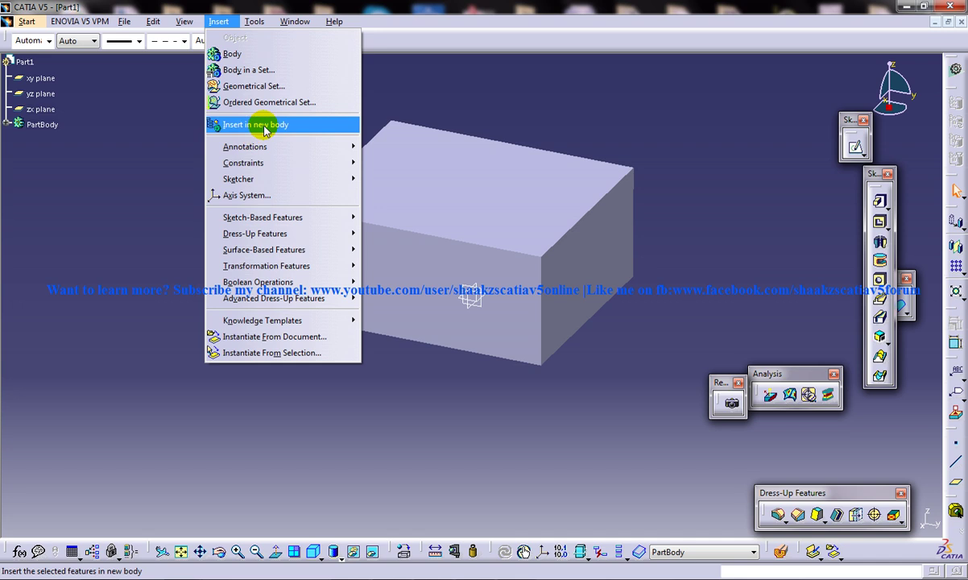
{"action": "left_click", "coordinate": [252, 55]}
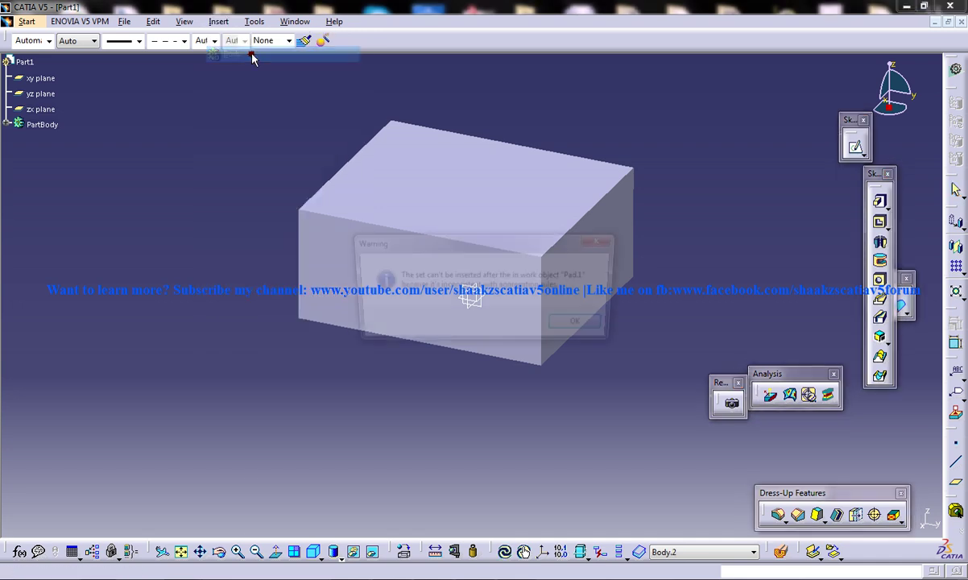
{"action": "left_click", "coordinate": [579, 325]}
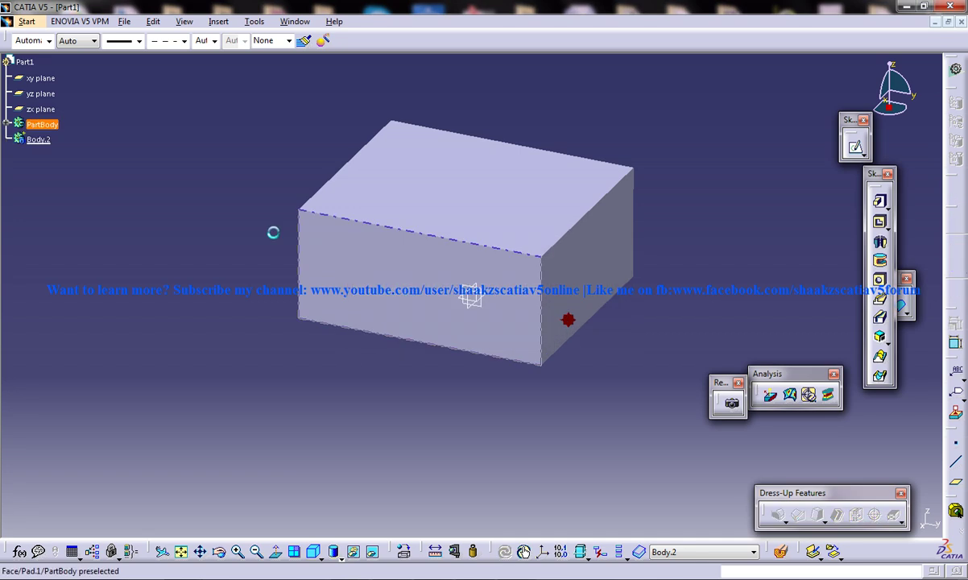
{"action": "left_click", "coordinate": [39, 141]}
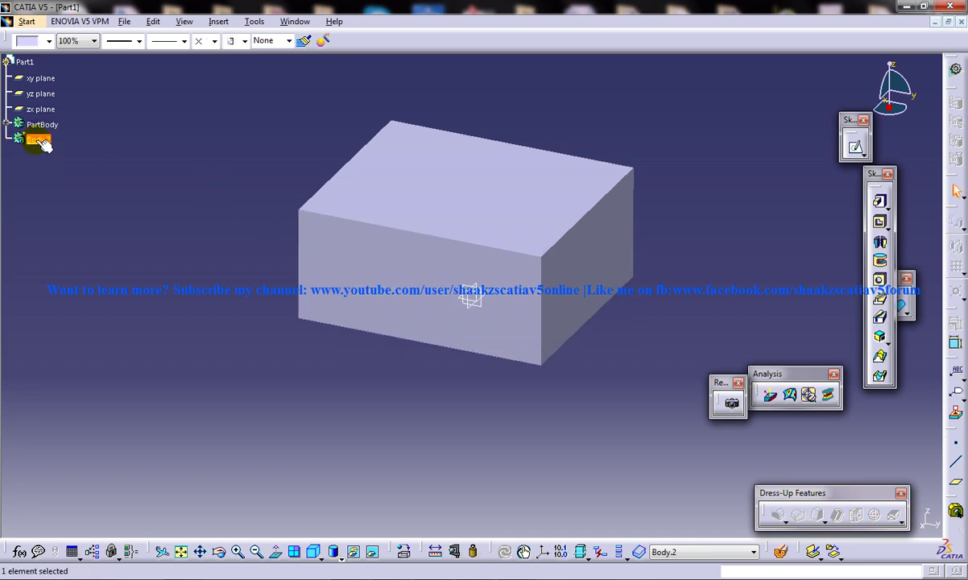
{"action": "right_click", "coordinate": [39, 140]}
{"action": "left_click", "coordinate": [56, 225]}
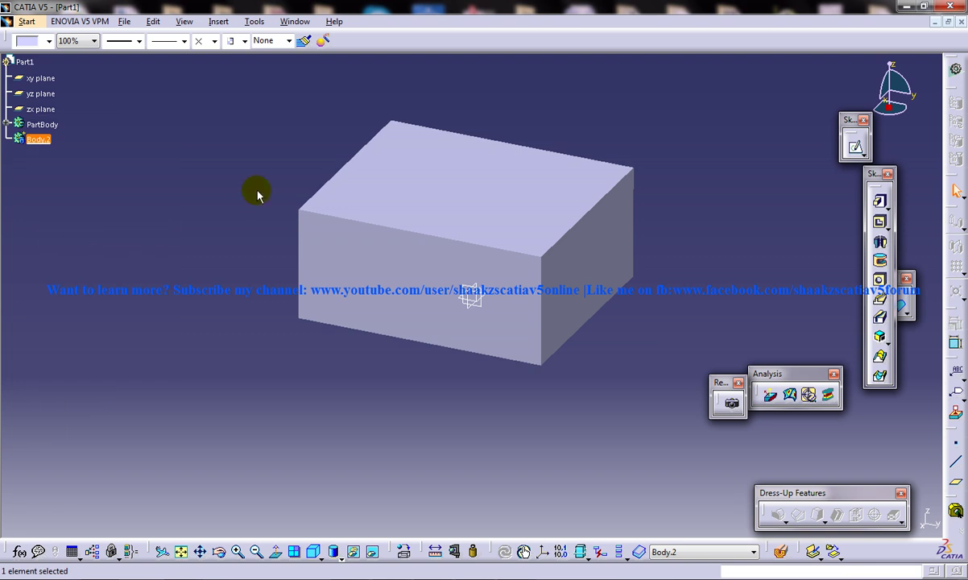
{"action": "left_click", "coordinate": [502, 194]}
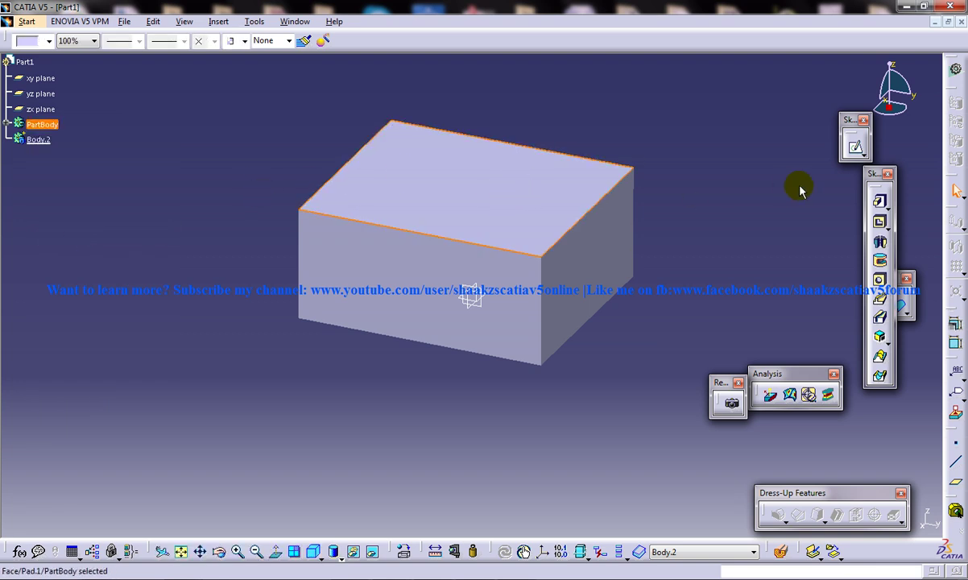
Step: Sketch a rectangle on the block's top face for the second body
{"action": "left_click", "coordinate": [855, 147]}
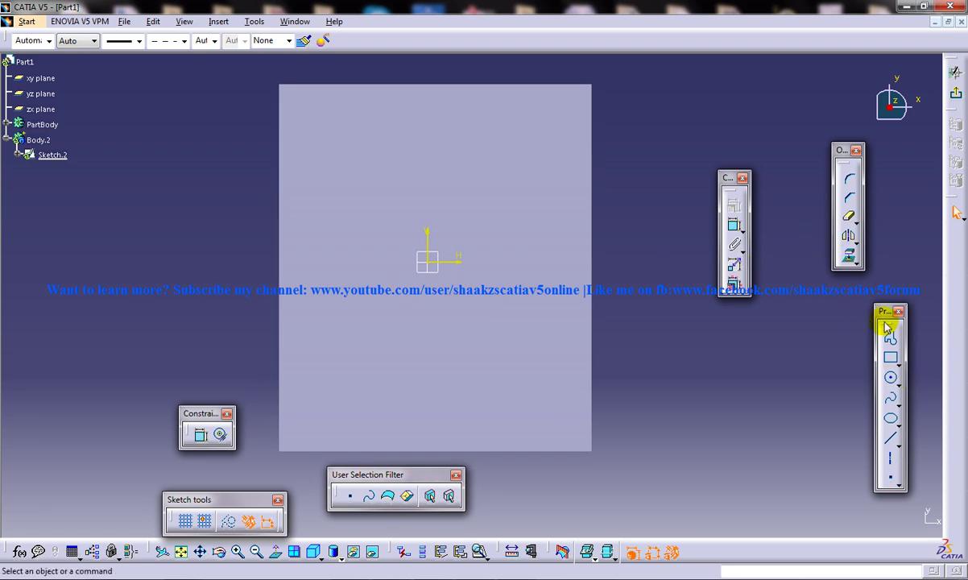
{"action": "left_click", "coordinate": [891, 362]}
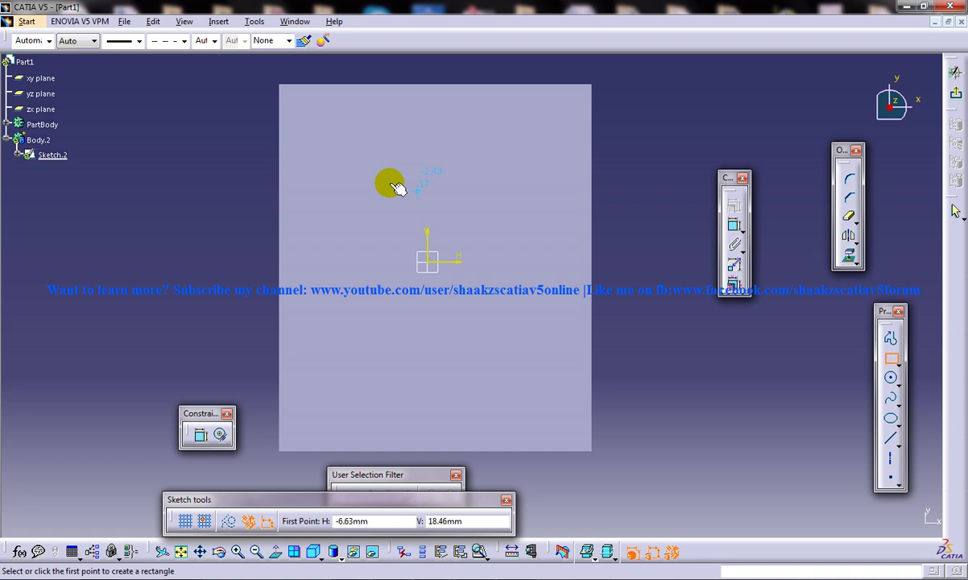
{"action": "left_click", "coordinate": [375, 174]}
{"action": "left_click", "coordinate": [495, 374]}
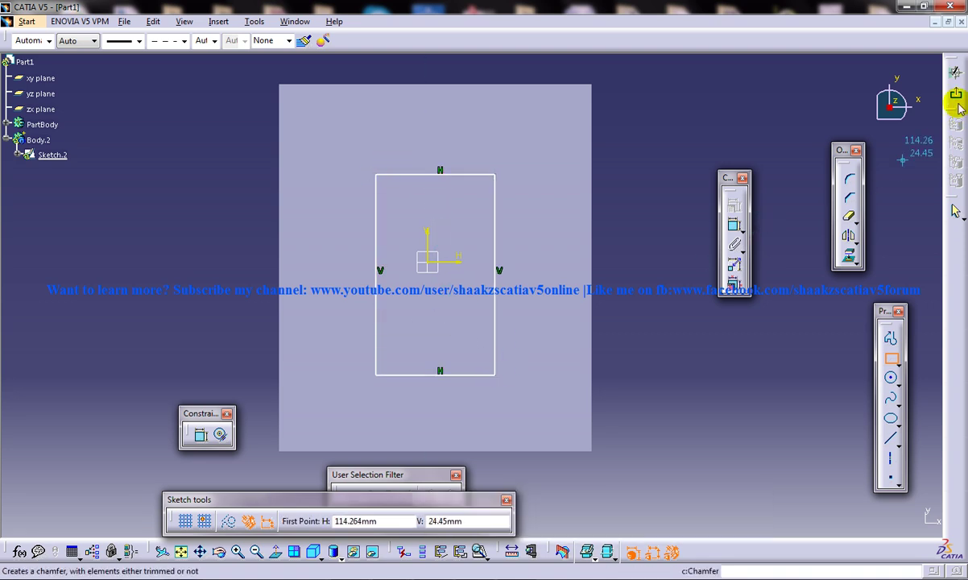
{"action": "left_click", "coordinate": [955, 71]}
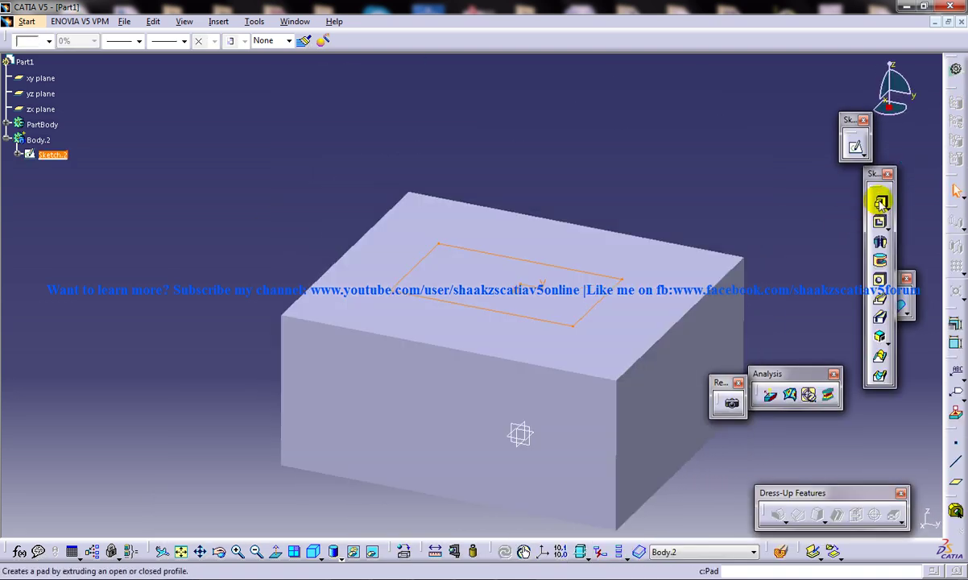
Step: Pad the new sketch 20 mm with Mirrored extent
{"action": "left_click", "coordinate": [879, 201]}
{"action": "type", "text": "2"}
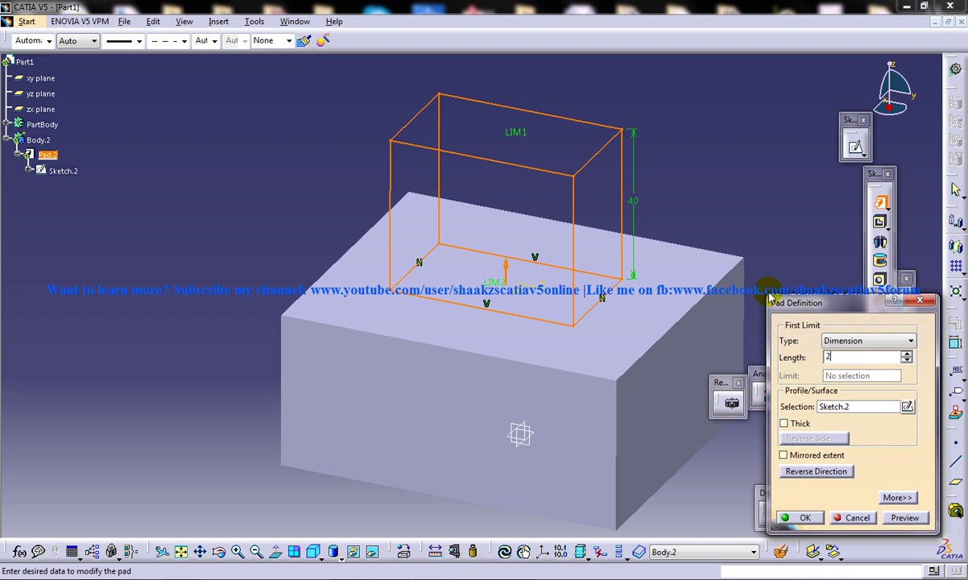
{"action": "type", "text": "0mm"}
{"action": "left_click", "coordinate": [825, 456]}
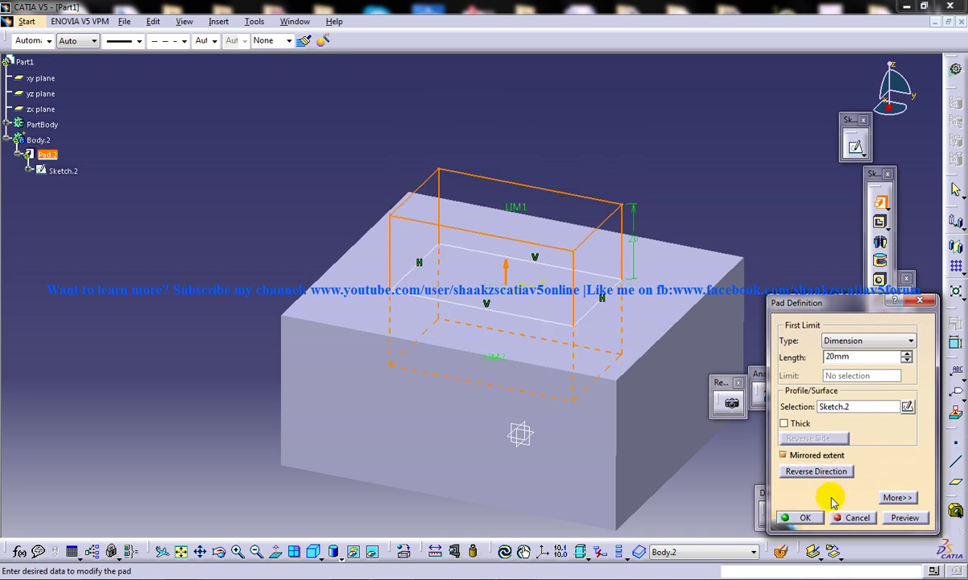
{"action": "left_click", "coordinate": [798, 516]}
{"action": "middle_click_drag", "start_coordinate": [659, 392], "coordinate": [585, 342]}
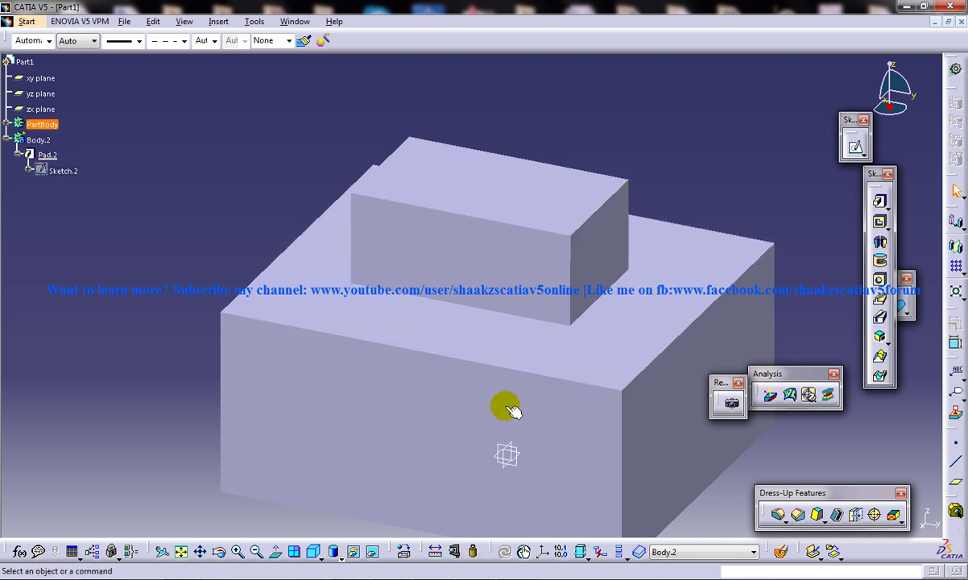
{"action": "left_click", "coordinate": [337, 555]}
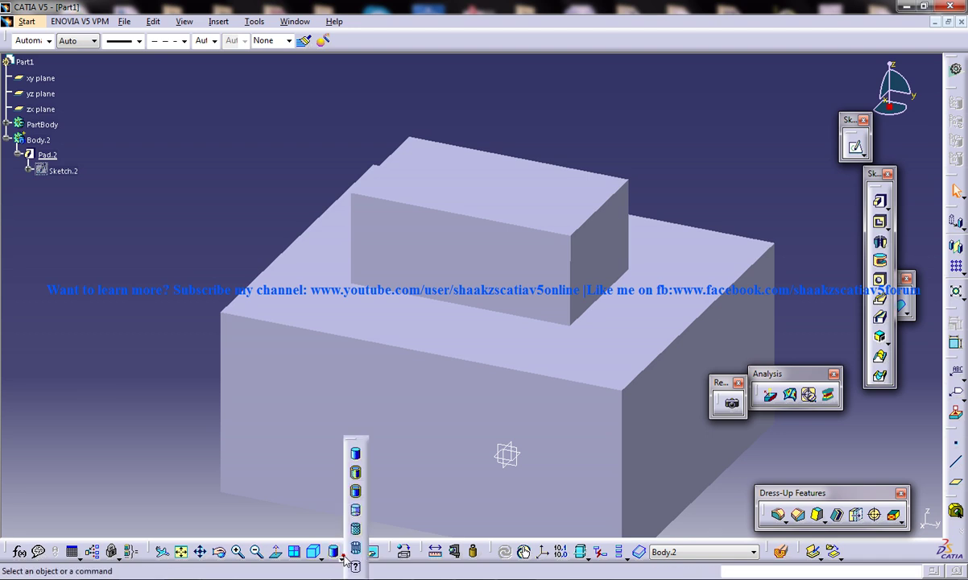
{"action": "left_click", "coordinate": [357, 549]}
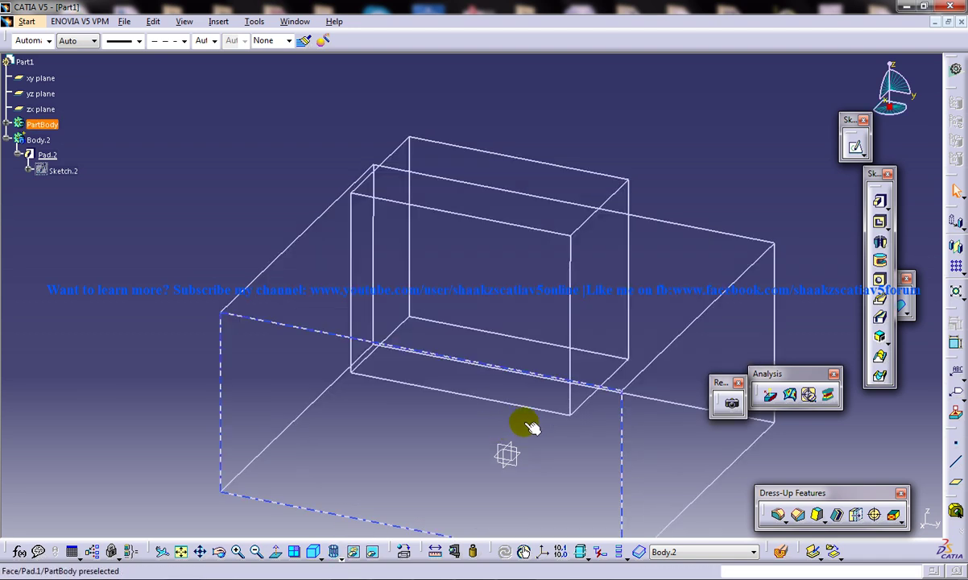
{"action": "middle_click_drag", "start_coordinate": [542, 413], "coordinate": [566, 426]}
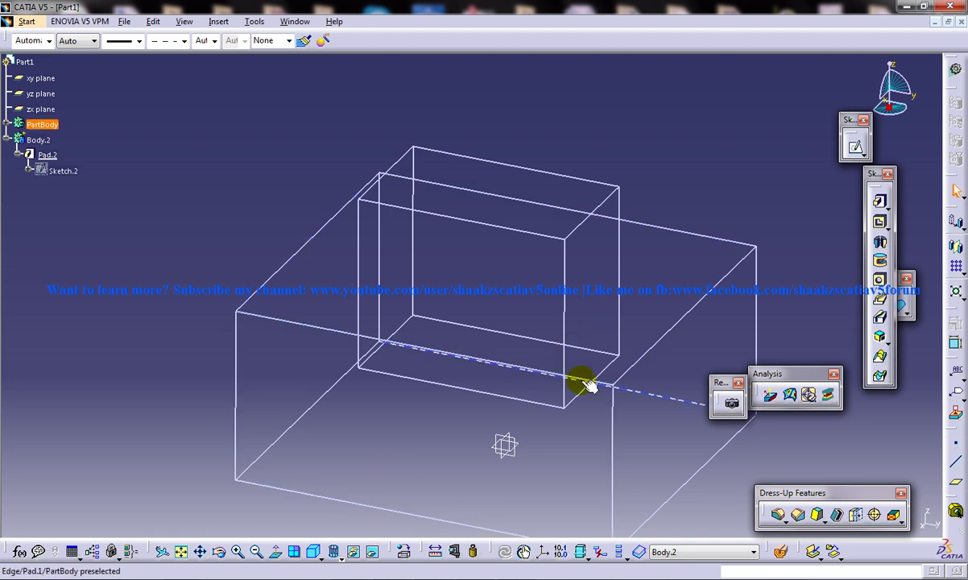
{"action": "left_click", "coordinate": [342, 559]}
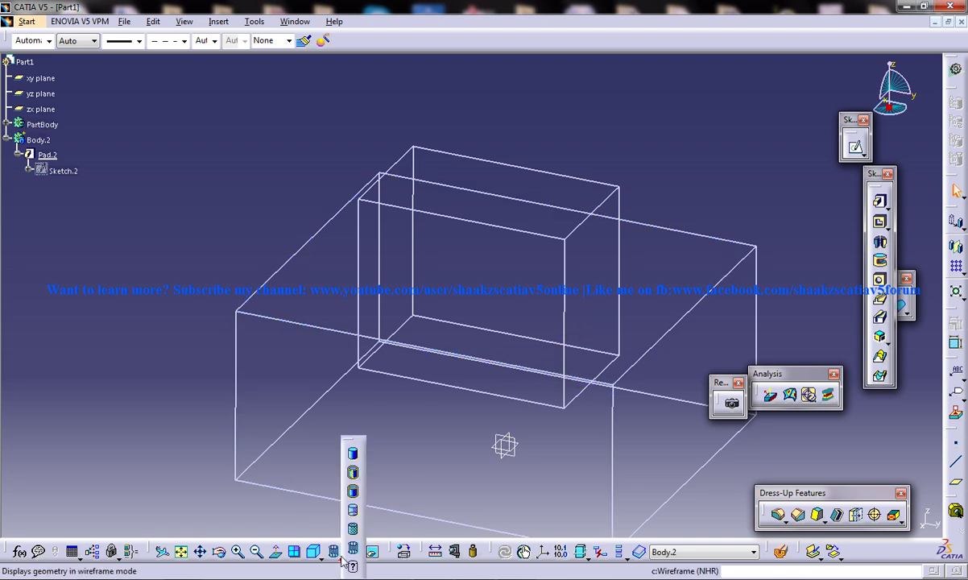
{"action": "left_click", "coordinate": [354, 455]}
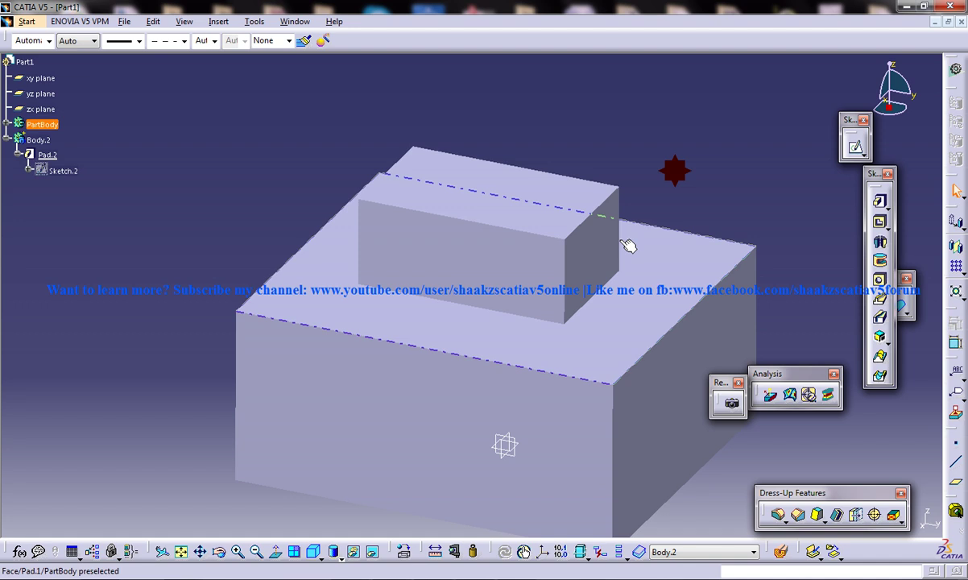
{"action": "middle_click_drag", "start_coordinate": [628, 245], "coordinate": [298, 151]}
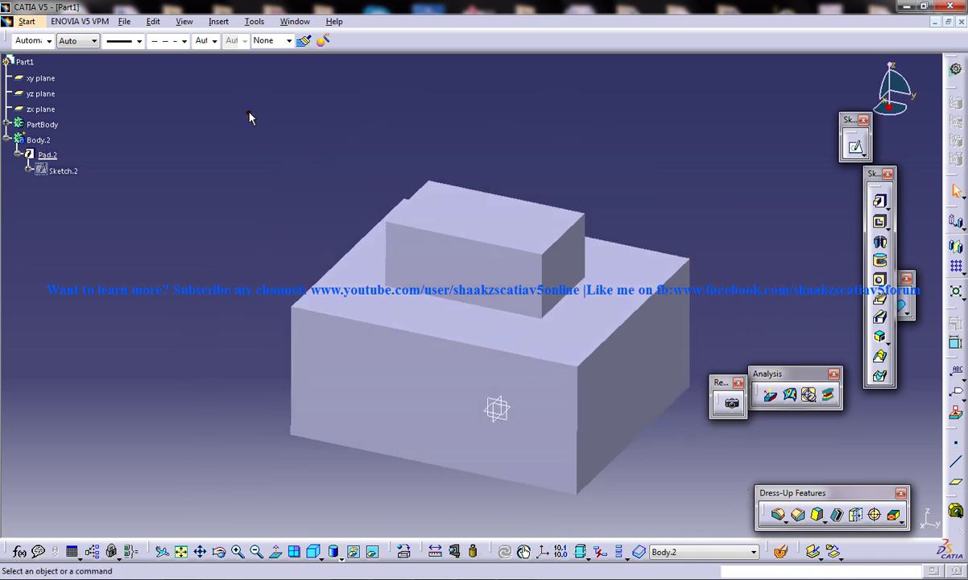
Step: Boolean Remove Body.2 from PartBody, previewing the pocket before confirming
{"action": "left_click", "coordinate": [219, 22]}
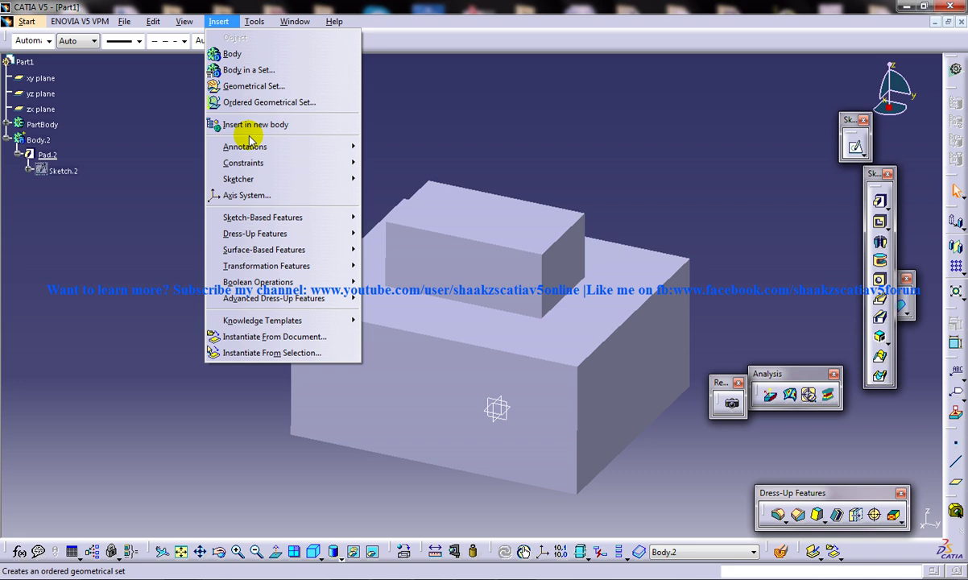
{"action": "left_click", "coordinate": [276, 279]}
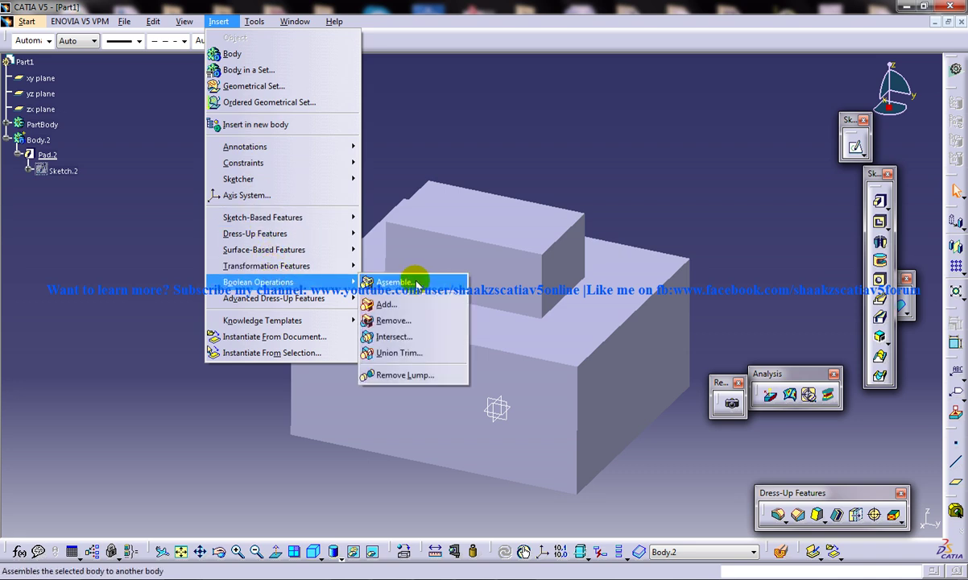
{"action": "left_click", "coordinate": [392, 321]}
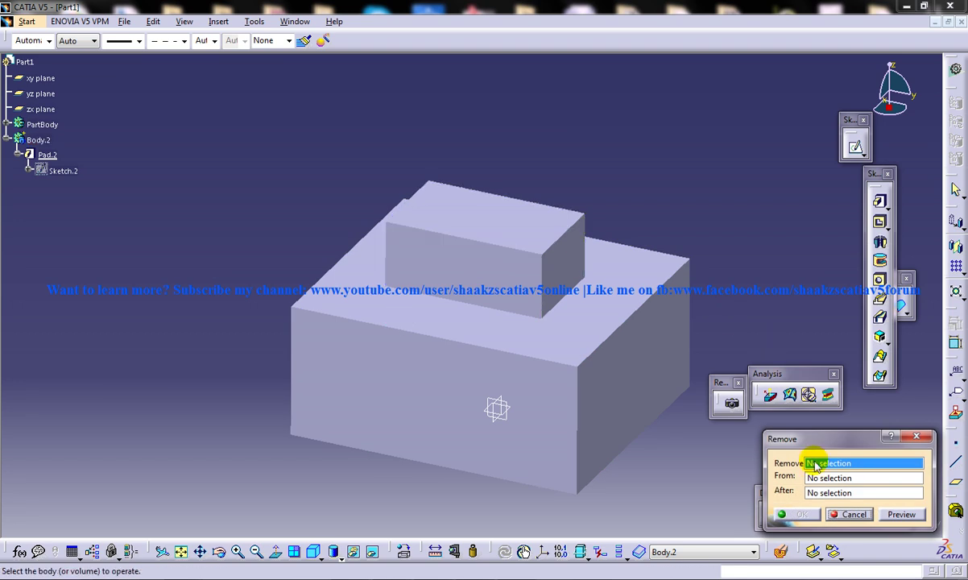
{"action": "left_click", "coordinate": [552, 251]}
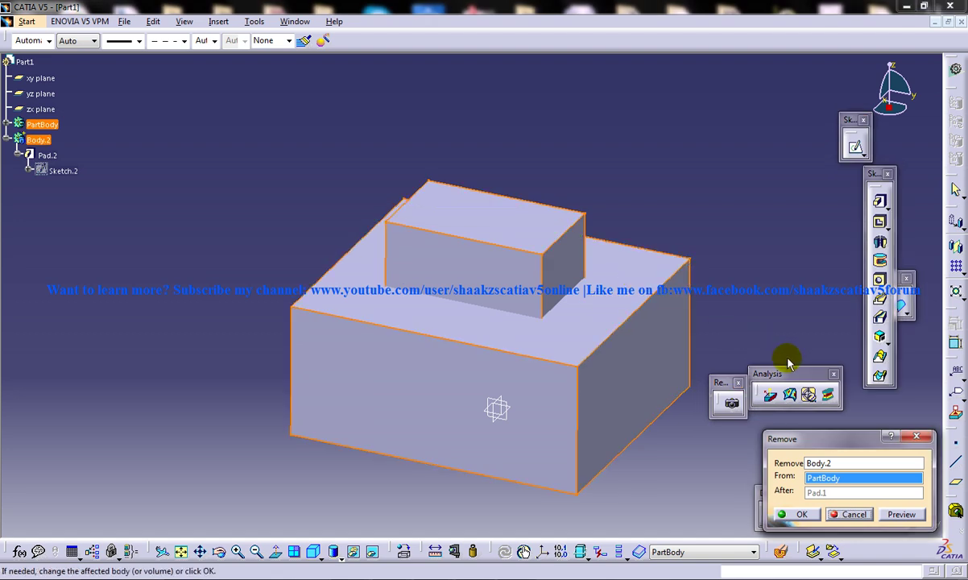
{"action": "left_click", "coordinate": [890, 507]}
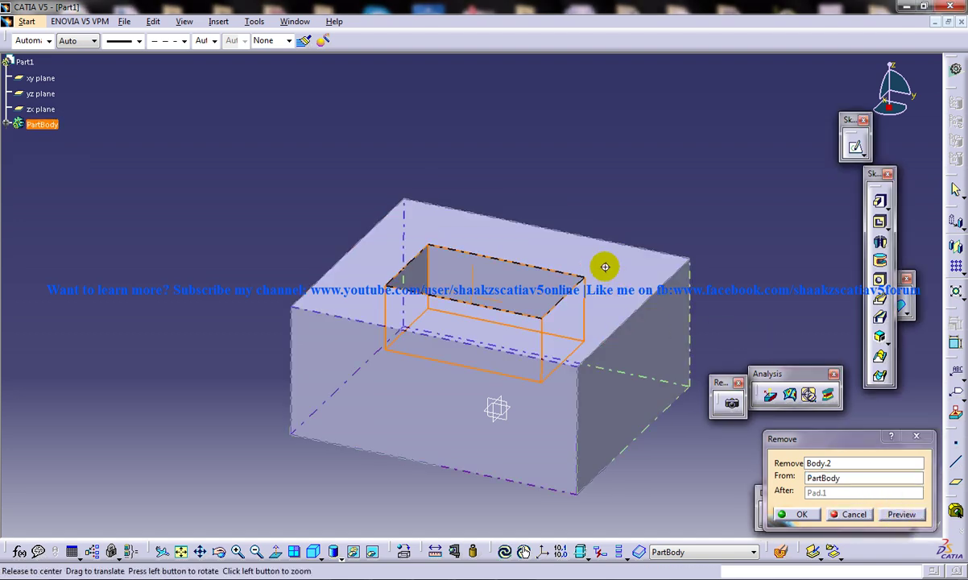
{"action": "middle_click_drag", "start_coordinate": [605, 263], "coordinate": [580, 314]}
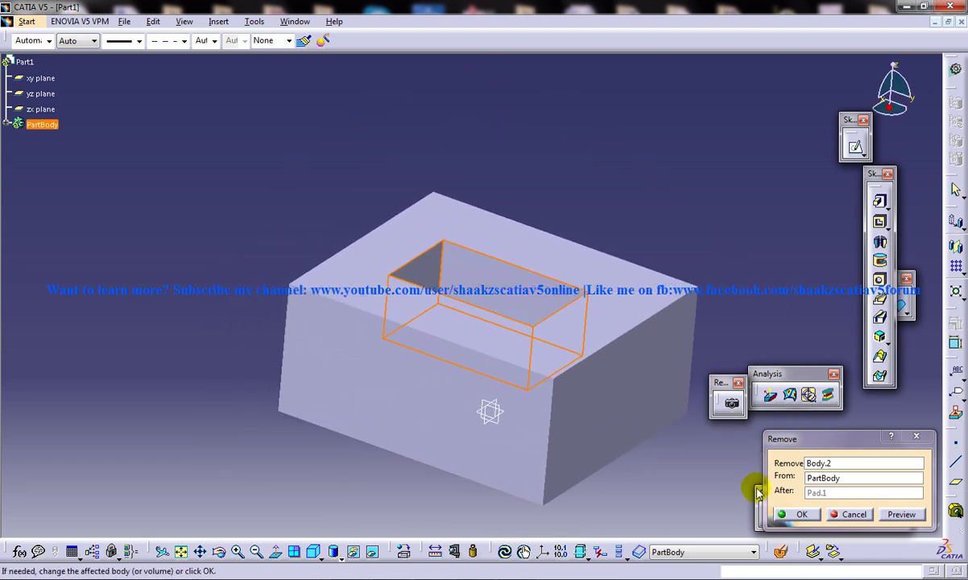
{"action": "left_click", "coordinate": [802, 515]}
{"action": "mouse_move", "coordinate": [644, 398]}
{"action": "middle_mouse_down"}
{"action": "mouse_move", "coordinate": [604, 354]}
{"action": "mouse_move", "coordinate": [652, 448]}
{"action": "mouse_move", "coordinate": [651, 403]}
{"action": "middle_mouse_up"}
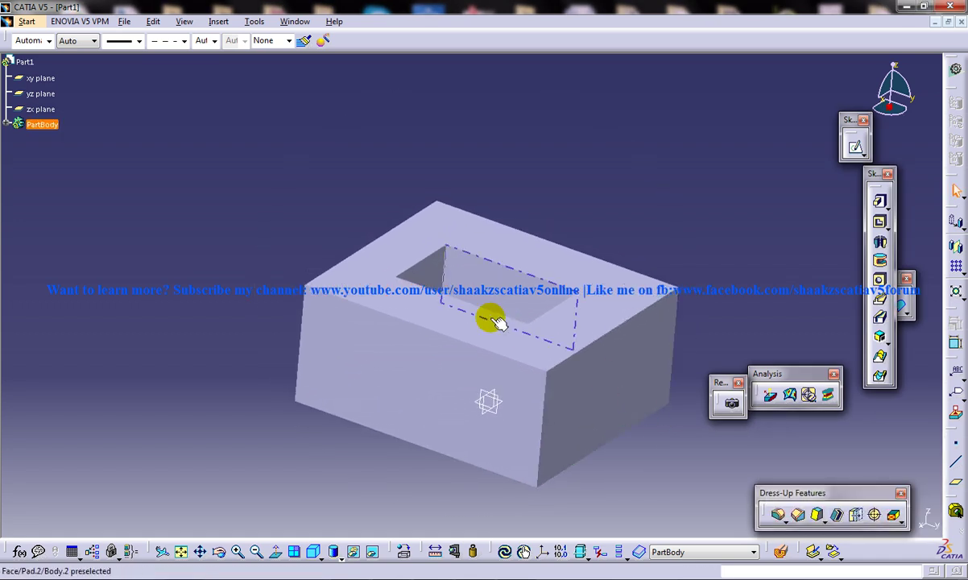
{"action": "middle_click_drag", "start_coordinate": [488, 318], "coordinate": [420, 234]}
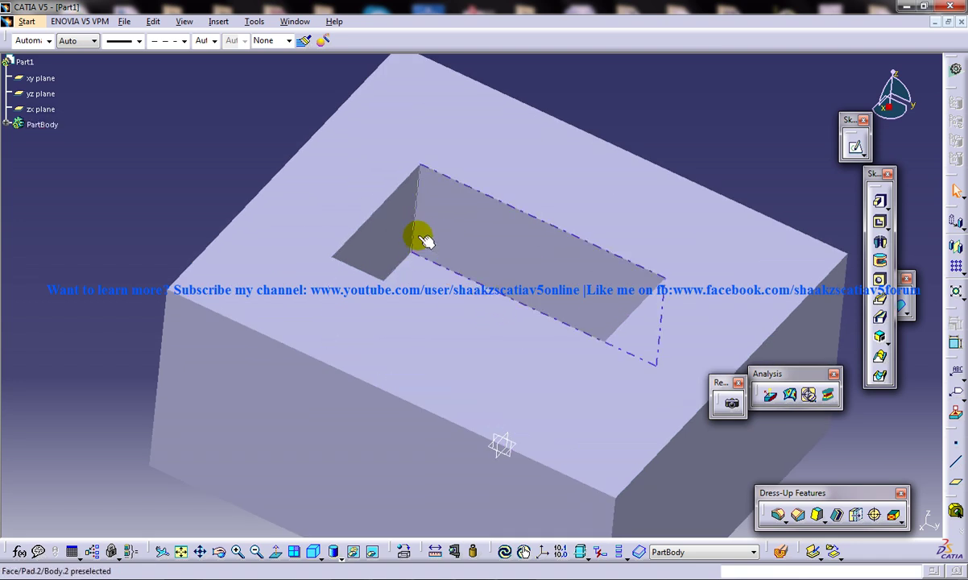
{"action": "middle_click_drag", "start_coordinate": [594, 336], "coordinate": [571, 372]}
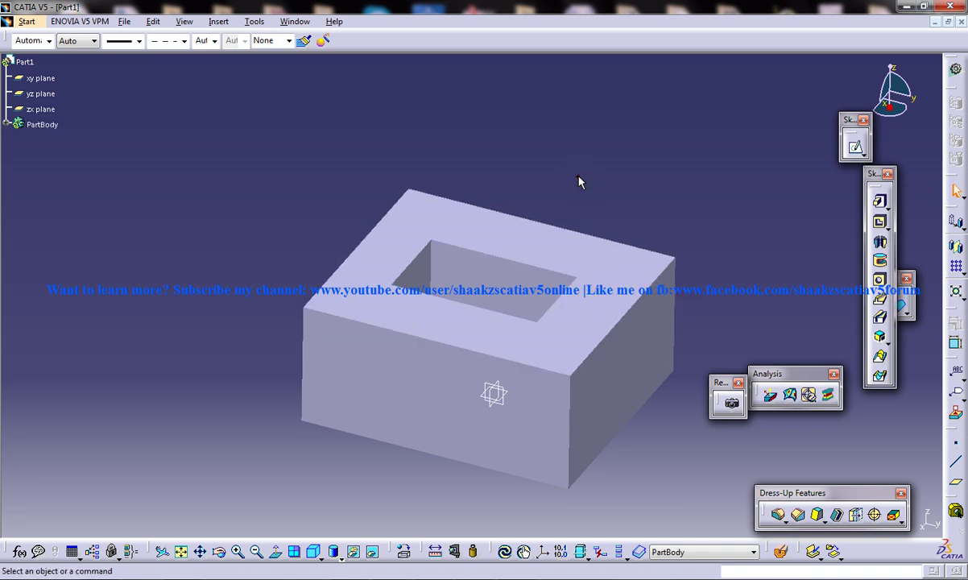
{"action": "middle_click_drag", "start_coordinate": [578, 181], "coordinate": [475, 257]}
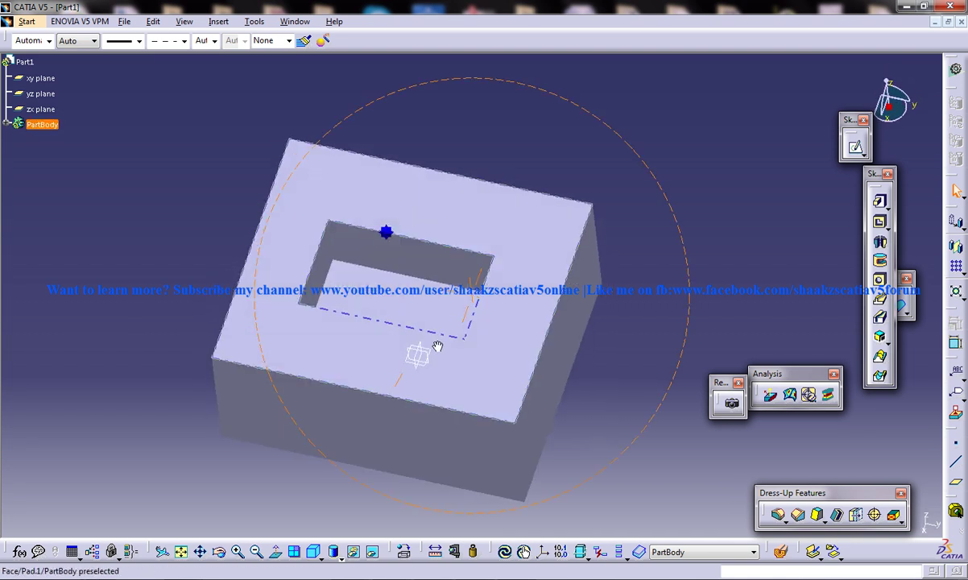
{"action": "middle_click_drag", "start_coordinate": [436, 346], "coordinate": [234, 315]}
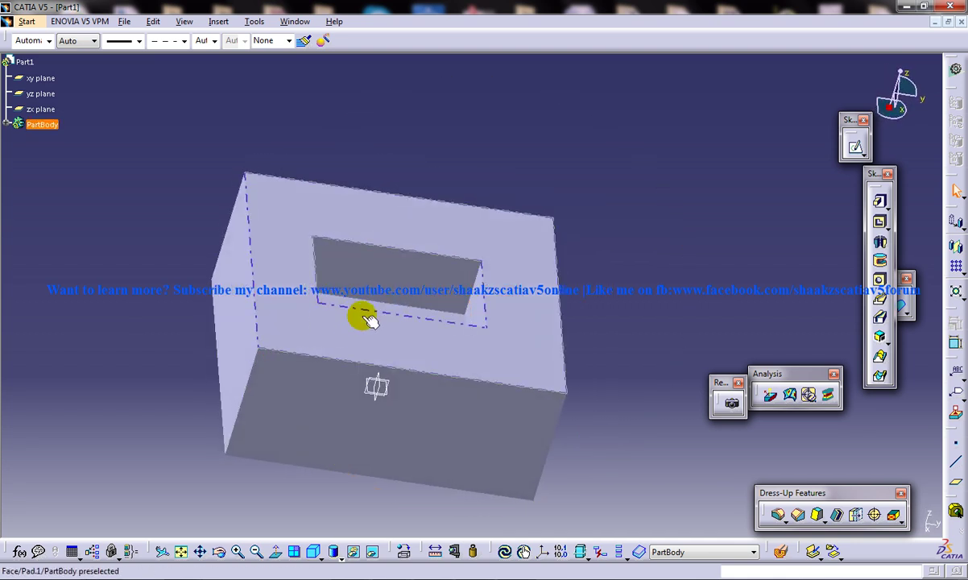
{"action": "middle_click_drag", "start_coordinate": [366, 319], "coordinate": [425, 304]}
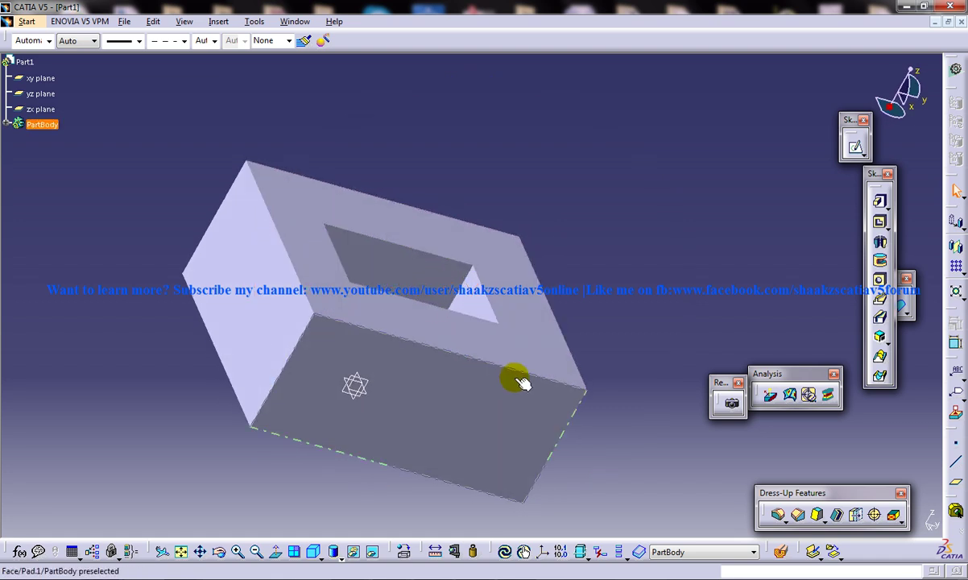
{"action": "middle_click_drag", "start_coordinate": [521, 382], "coordinate": [424, 295]}
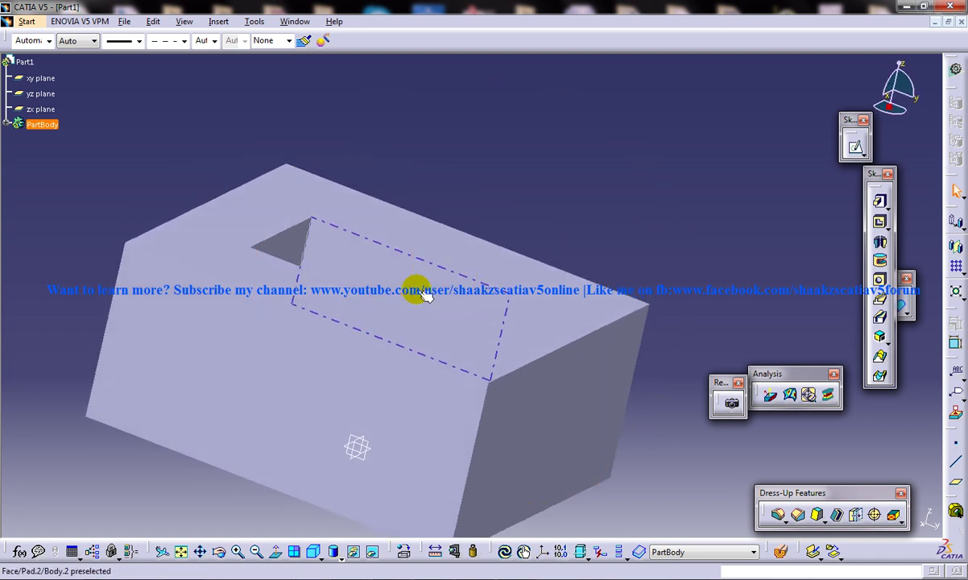